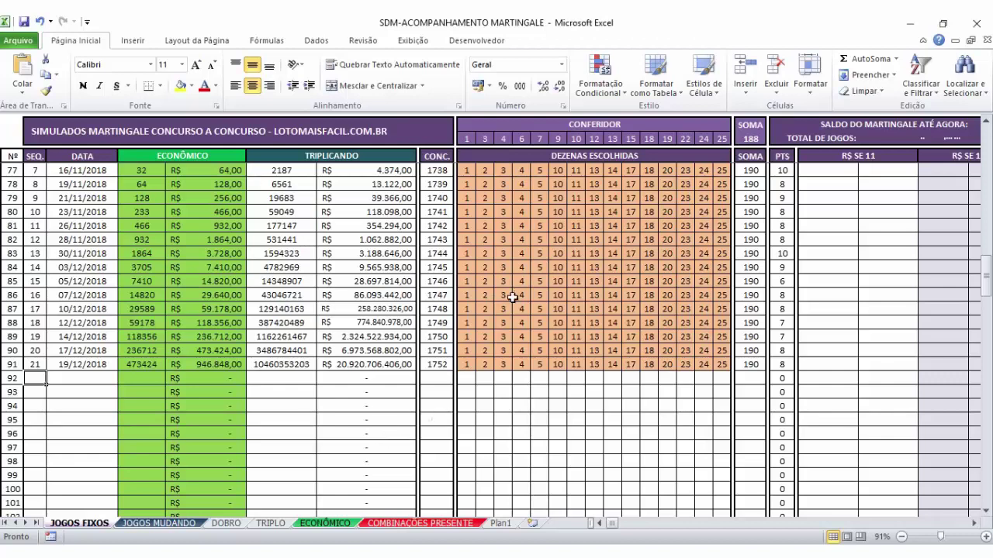
# Review the chosen numbers on the JOGOS FIXOS sheet and the contest 1752 game on the JOGOS MUDANDO sheet.
pyautogui.click(485, 226)
pyautogui.scroll(5, 477, 230)
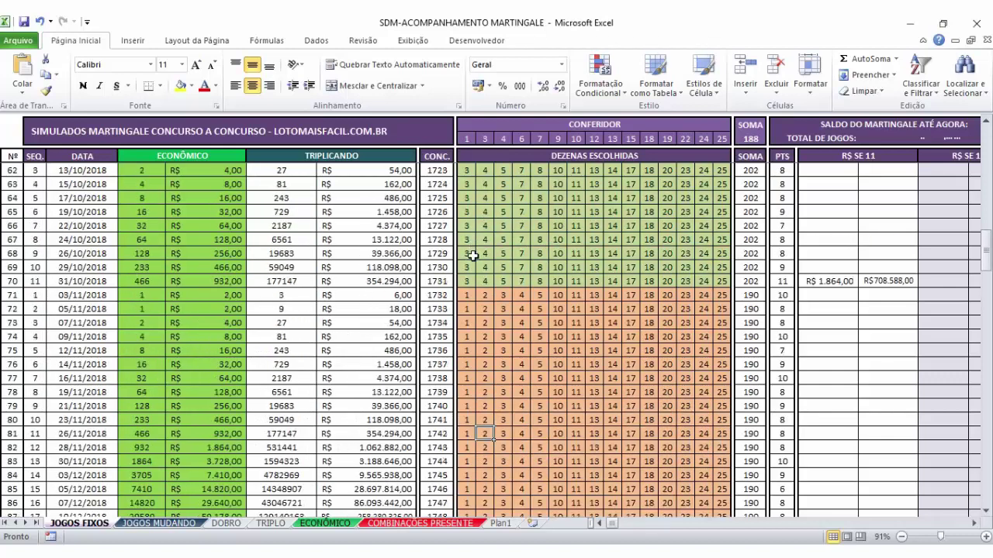
pyautogui.scroll(-4, 471, 255)
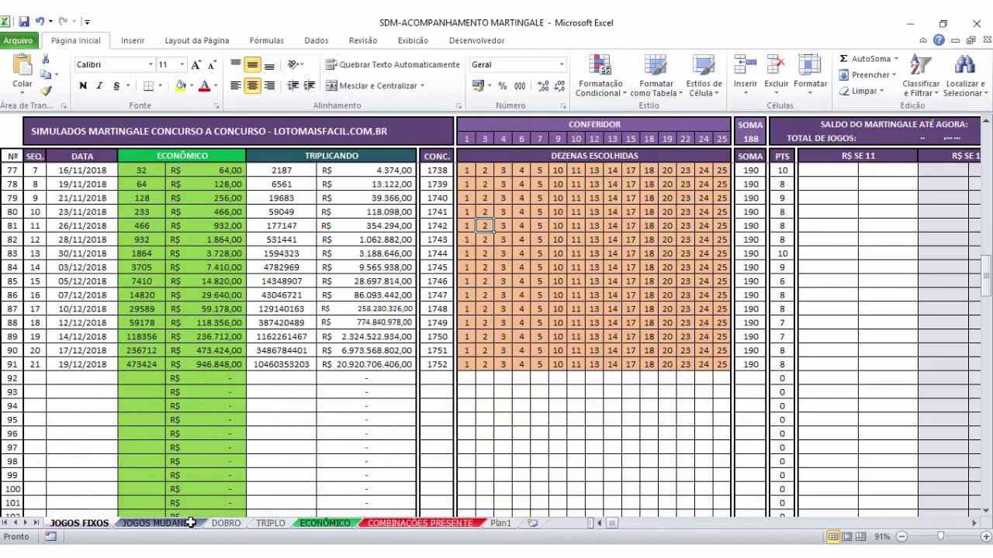
pyautogui.click(188, 524)
pyautogui.moveTo(454, 365); pyautogui.dragTo(710, 364)
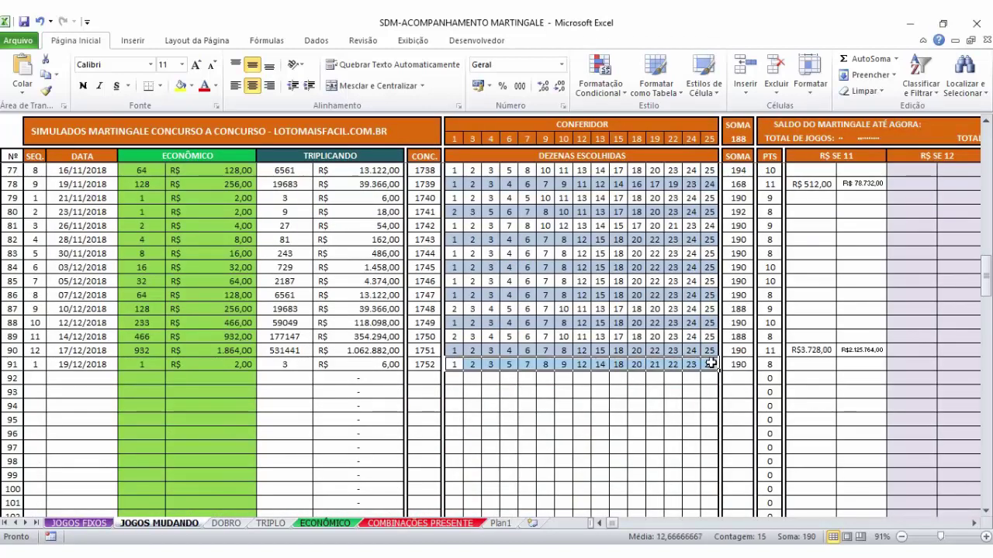
# On the JOGOS FIXOS sheet, set the sixth and seventh CONFERIDOR numbers to 8 and 9.
pyautogui.click(81, 523)
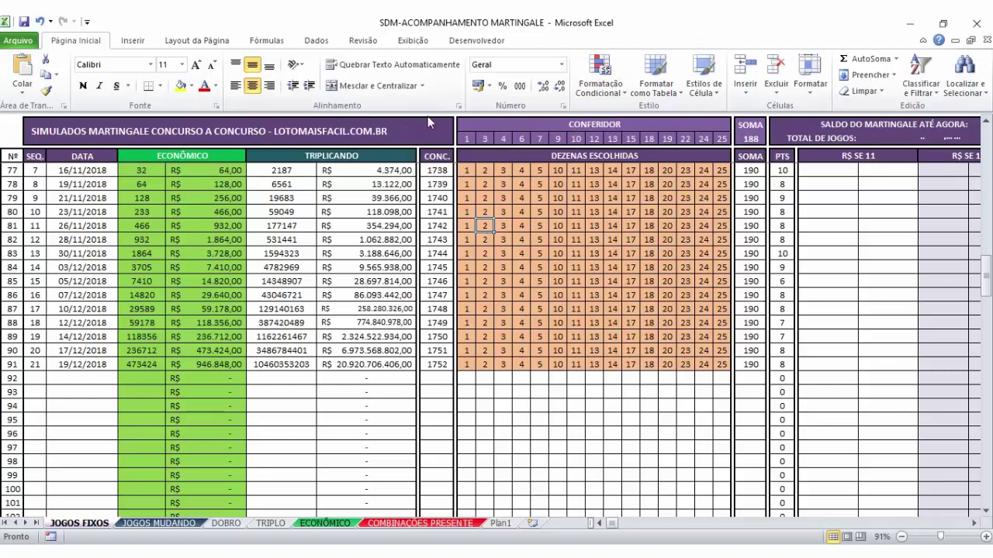
pyautogui.click(468, 139)
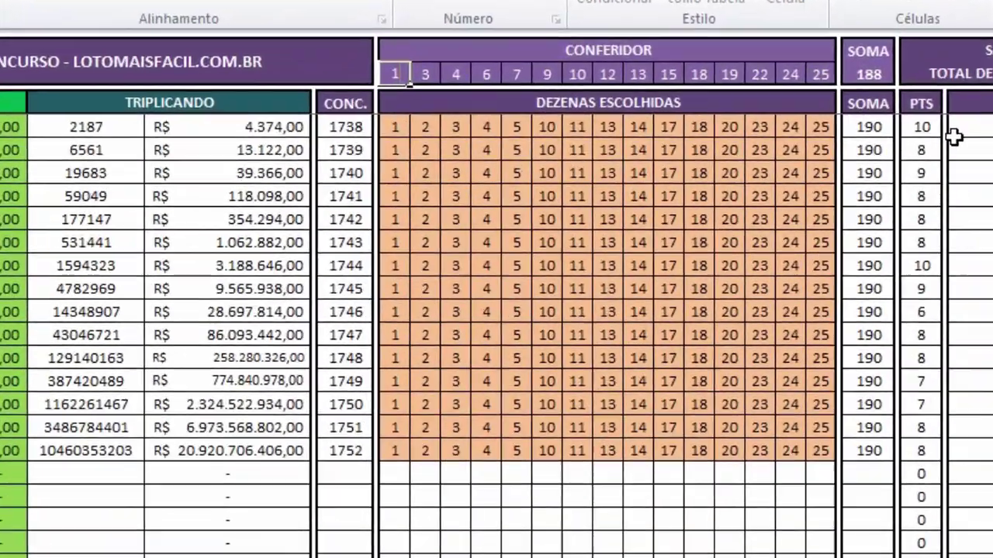
pyautogui.press('Right')
pyautogui.press('Right')
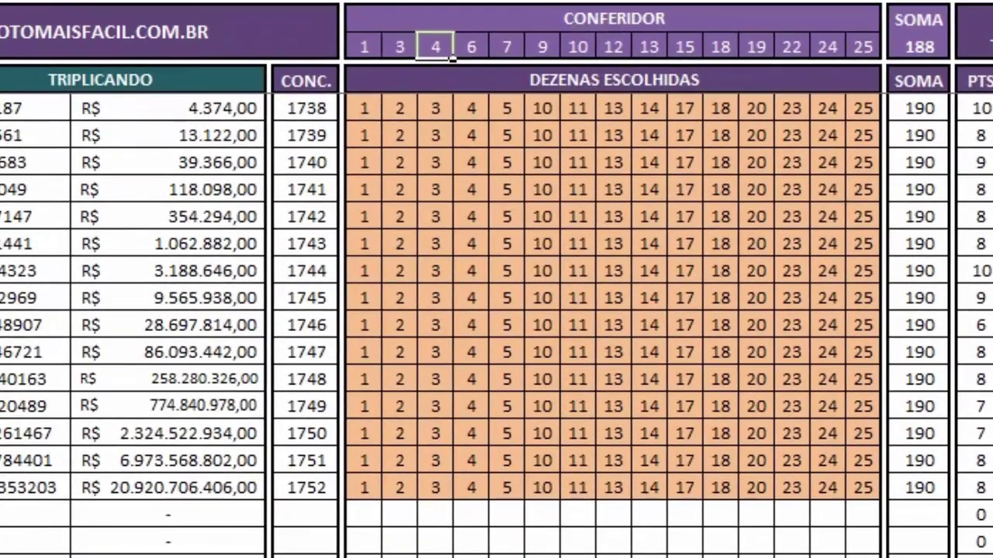
pyautogui.press('Right')
pyautogui.press('Right')
pyautogui.press('Right')
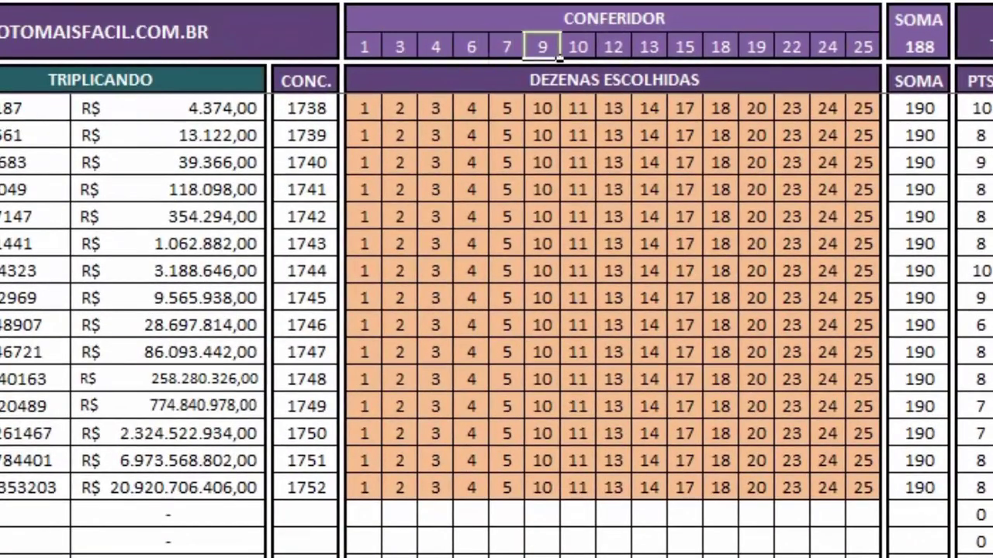
pyautogui.write('8')
pyautogui.press('Right')
pyautogui.write('9')
pyautogui.press('Right')
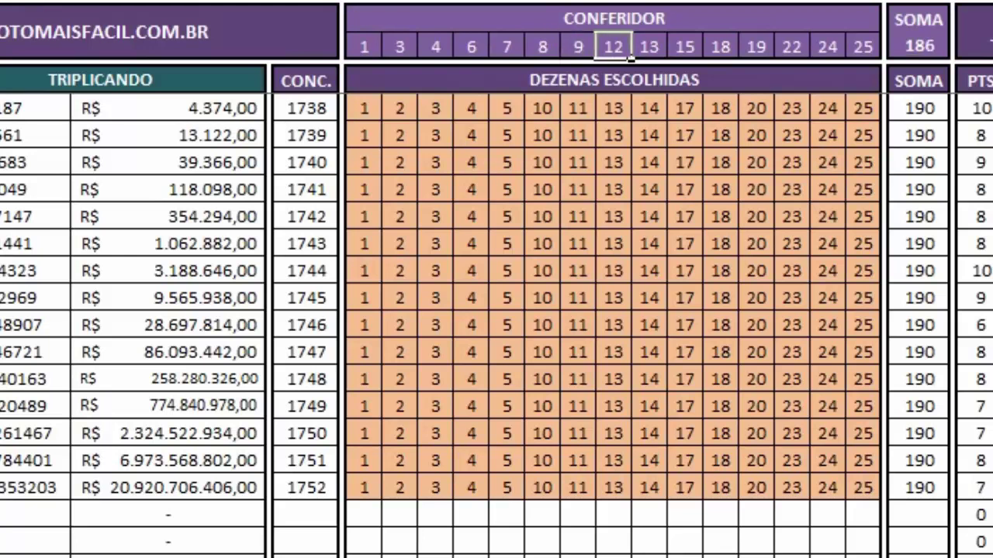
# Enter 12 as the eighth CONFERIDOR number and set the last five numbers to 16, 17, 18, 20 and 22.
pyautogui.write('12')
pyautogui.press('Right')
pyautogui.press('Right')
pyautogui.press('Right')
pyautogui.write('16')
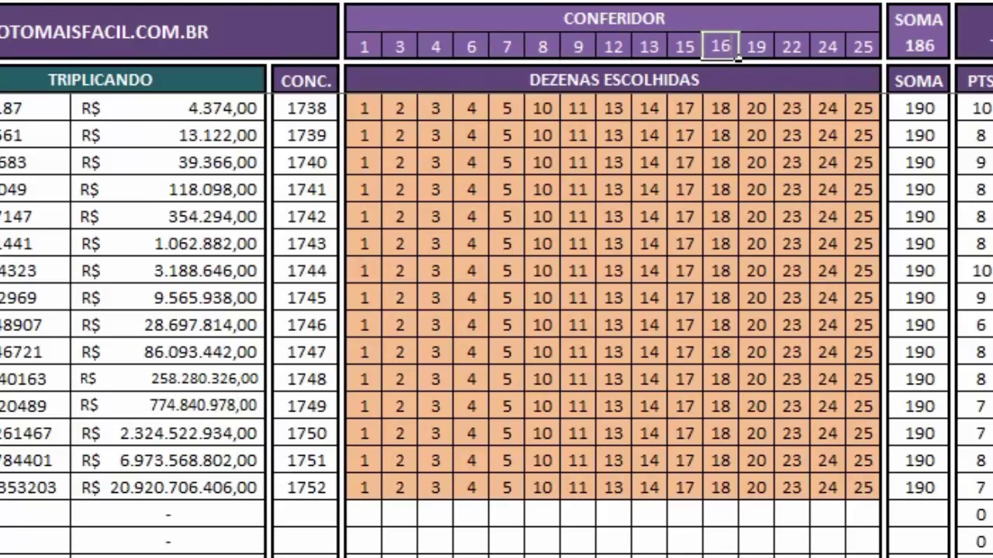
pyautogui.press('Right')
pyautogui.write('17')
pyautogui.press('Right')
pyautogui.write('18')
pyautogui.press('Right')
pyautogui.write('20')
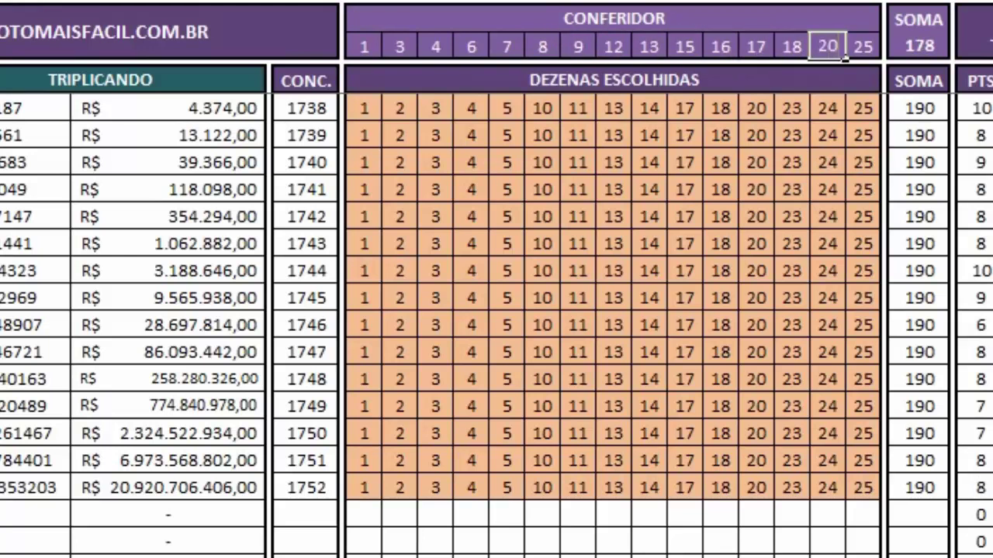
pyautogui.press('Right')
pyautogui.write('22')
pyautogui.press('Right')
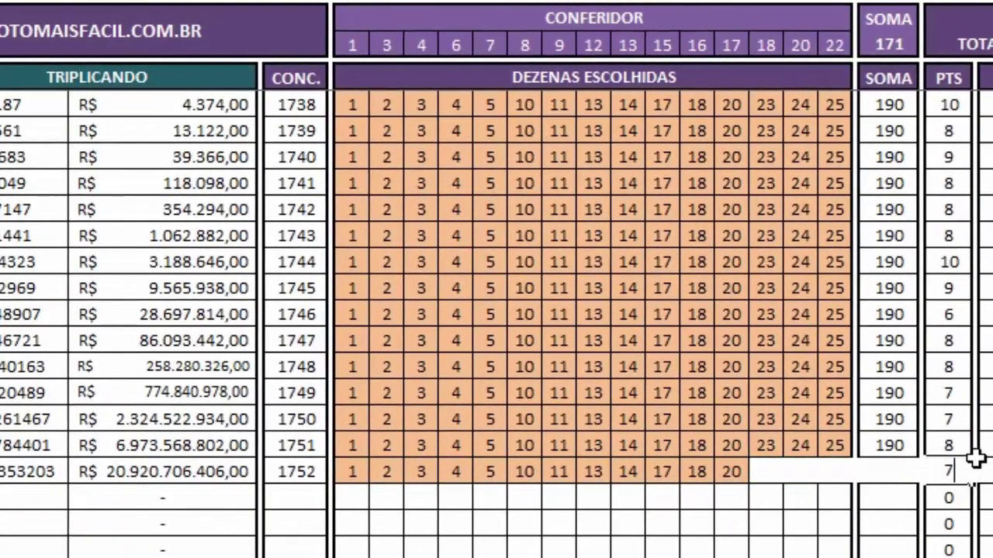
# Fill in row 92 with sequence number 22 and the date 21/12/2018.
pyautogui.click(987, 518)
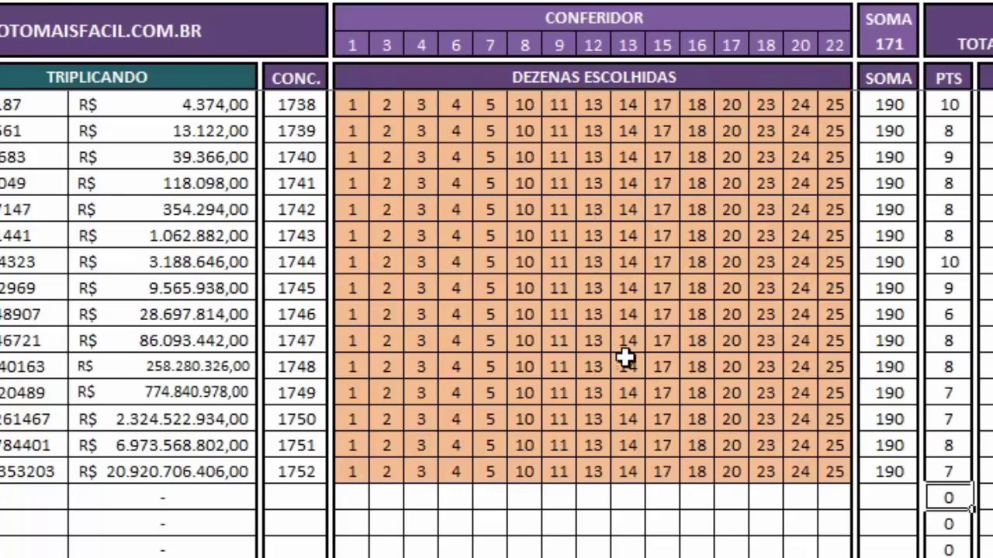
pyautogui.scroll(1, 628, 353)
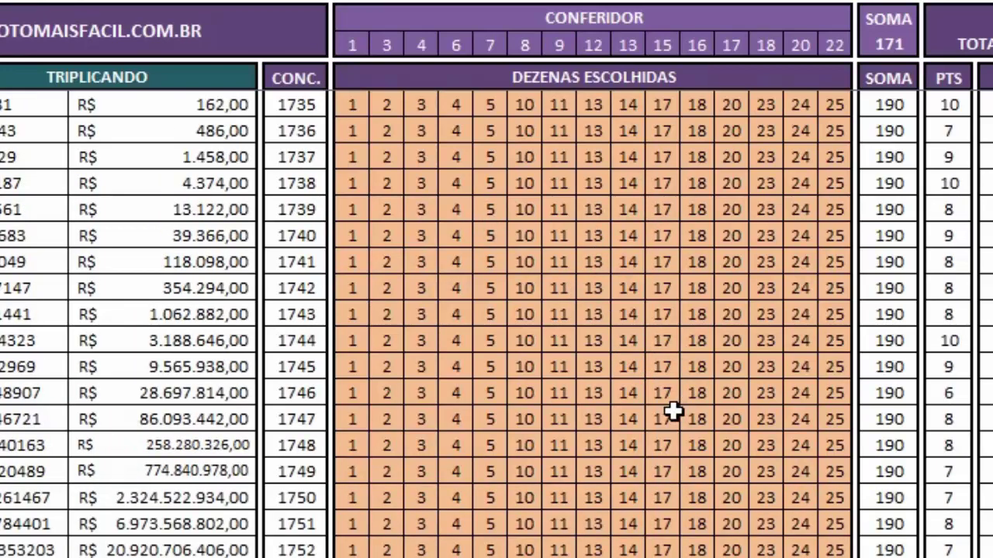
pyautogui.scroll(-1, 388, 231)
pyautogui.press('Left')
pyautogui.press('Left')
pyautogui.press('Left')
pyautogui.press('Left')
pyautogui.press('Left')
pyautogui.press('Left')
pyautogui.press('Left')
pyautogui.press('Left')
pyautogui.press('Left')
pyautogui.press('Left')
pyautogui.press('Left')
pyautogui.press('Left')
pyautogui.press('Left')
pyautogui.press('Left')
pyautogui.press('Left')
pyautogui.press('Left')
pyautogui.press('Left')
pyautogui.press('Left')
pyautogui.press('Left')
pyautogui.press('Left')
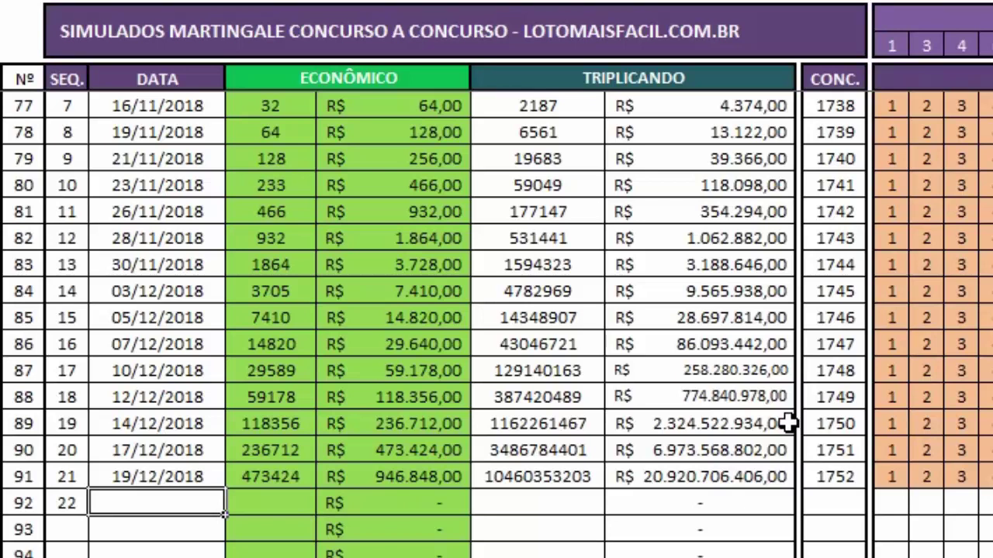
pyautogui.write('21/12/2018')
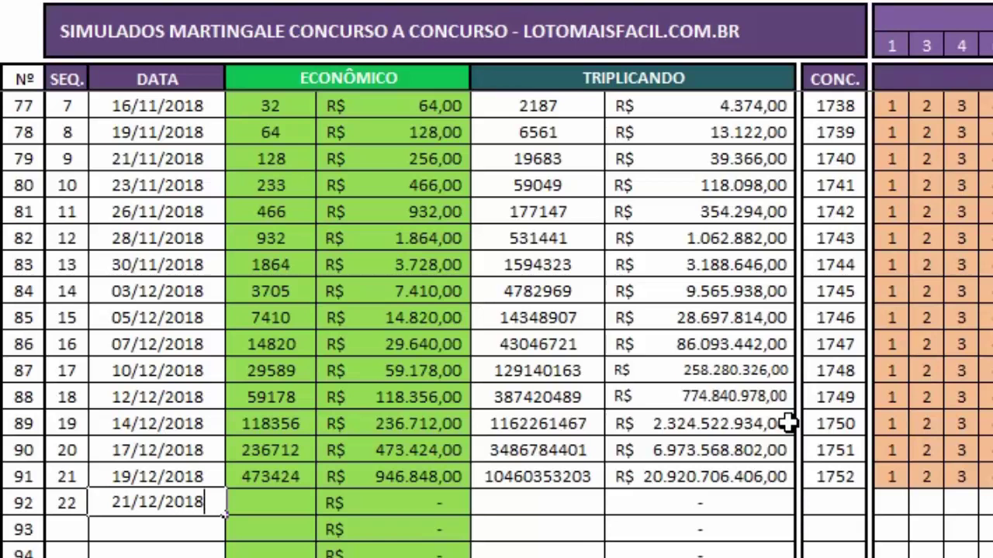
pyautogui.press('Tab')
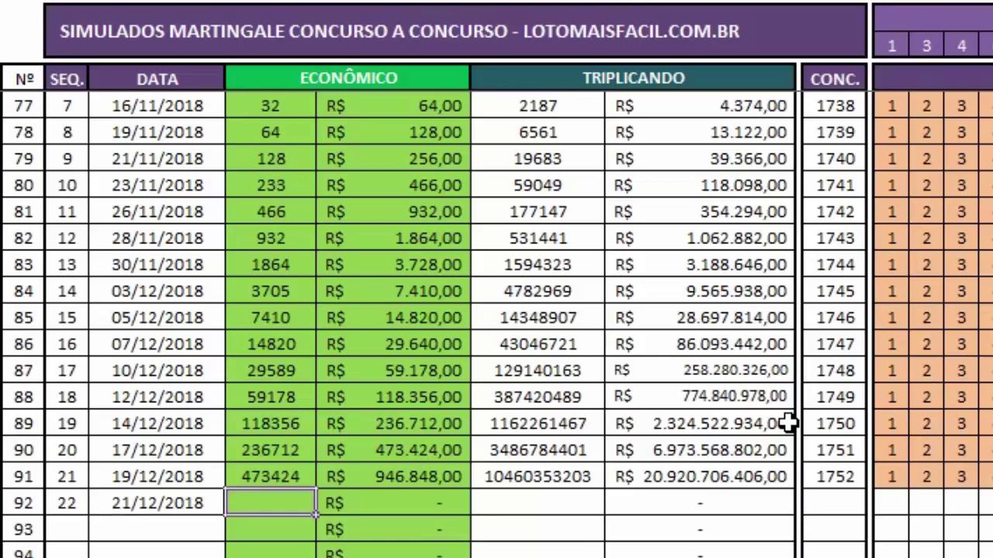
# Enter 946848 as the ECONÔMICO quantity in row 92.
pyautogui.write('9')
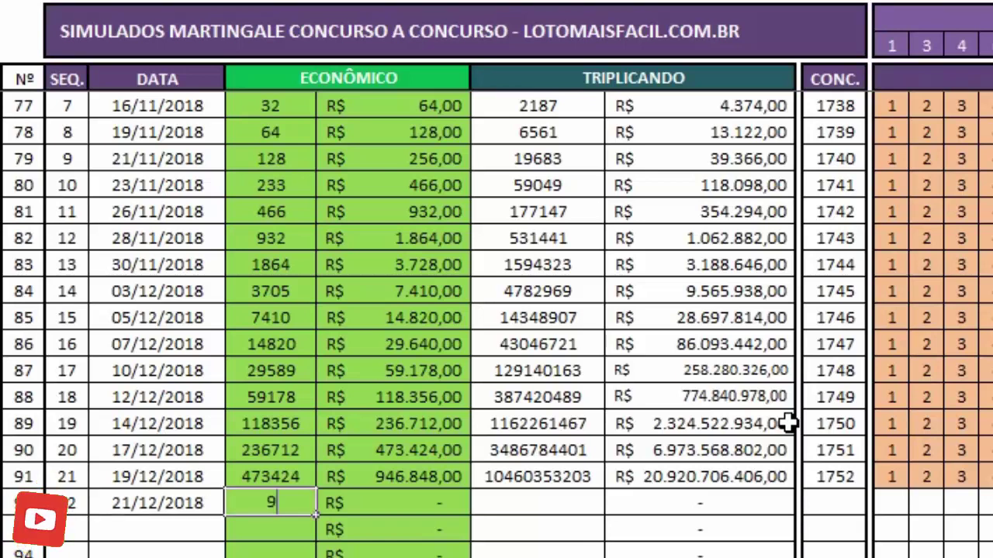
pyautogui.write('46848')
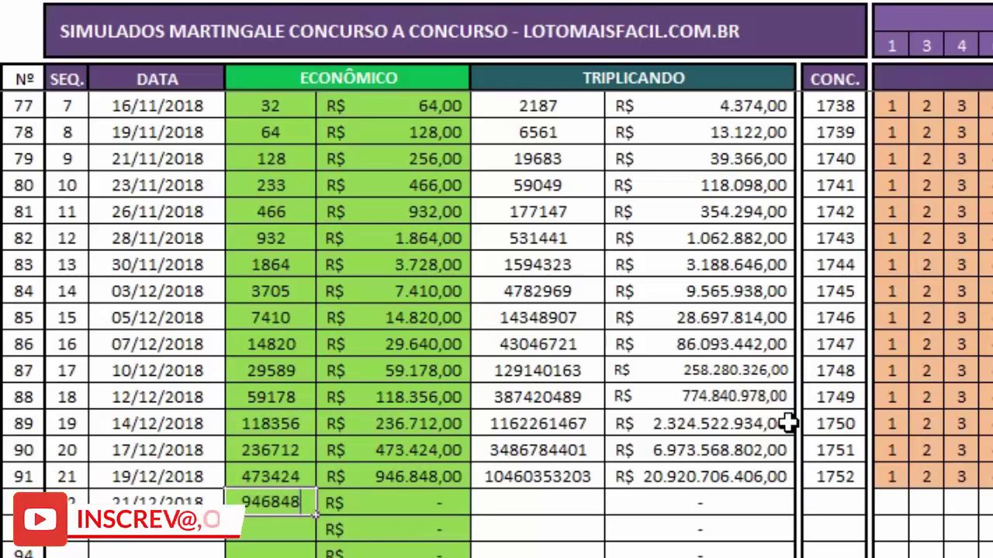
pyautogui.press('Tab')
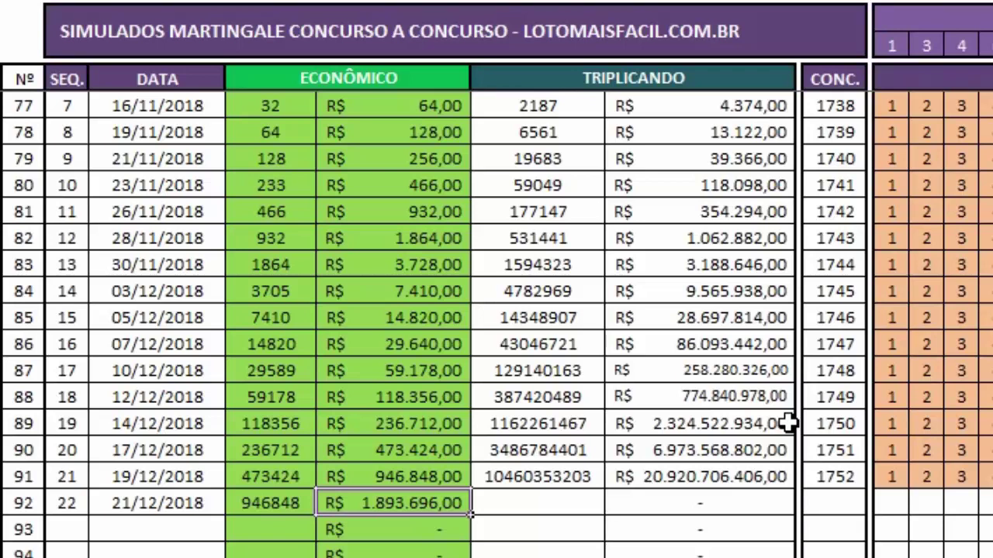
# Calculate row 92's TRIPLICANDO quantity by tripling the one in the row above with the formula =G96*3.
pyautogui.press('Right')
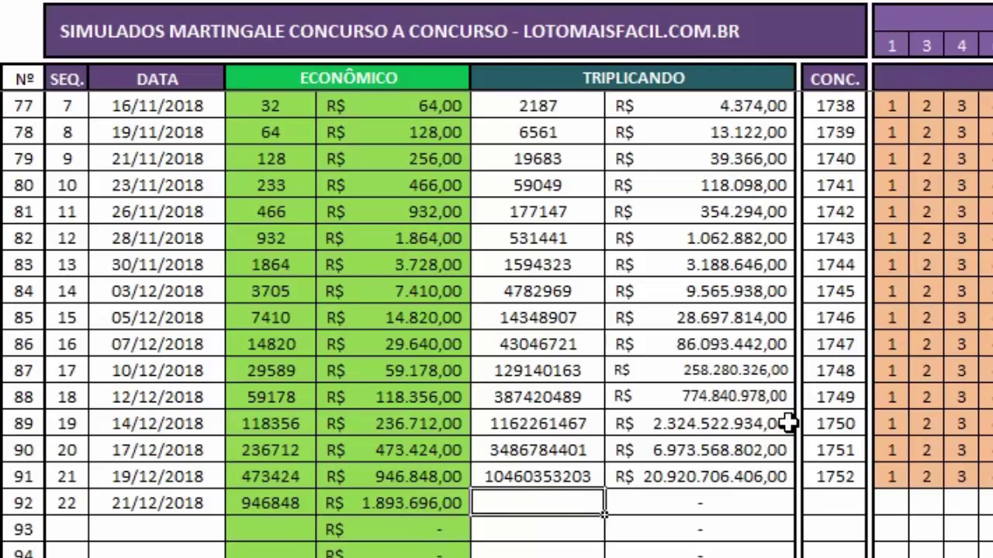
pyautogui.scroll(20, 788, 423)
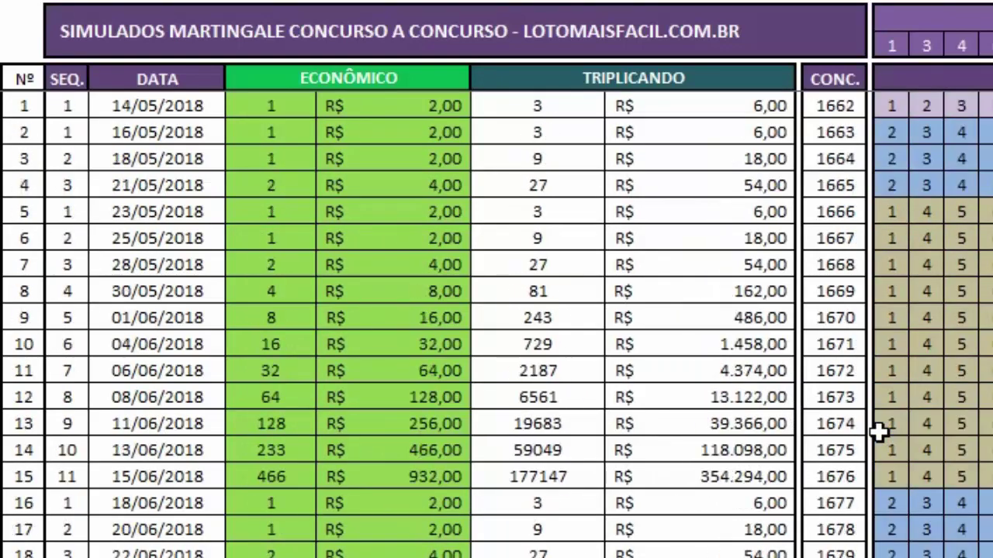
pyautogui.scroll(-20, 800, 391)
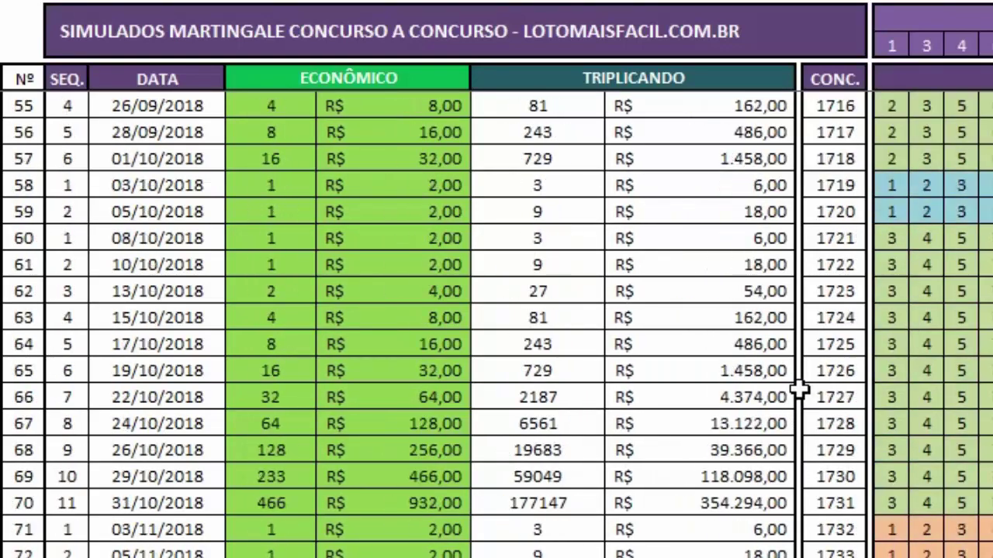
pyautogui.scroll(-2, 800, 392)
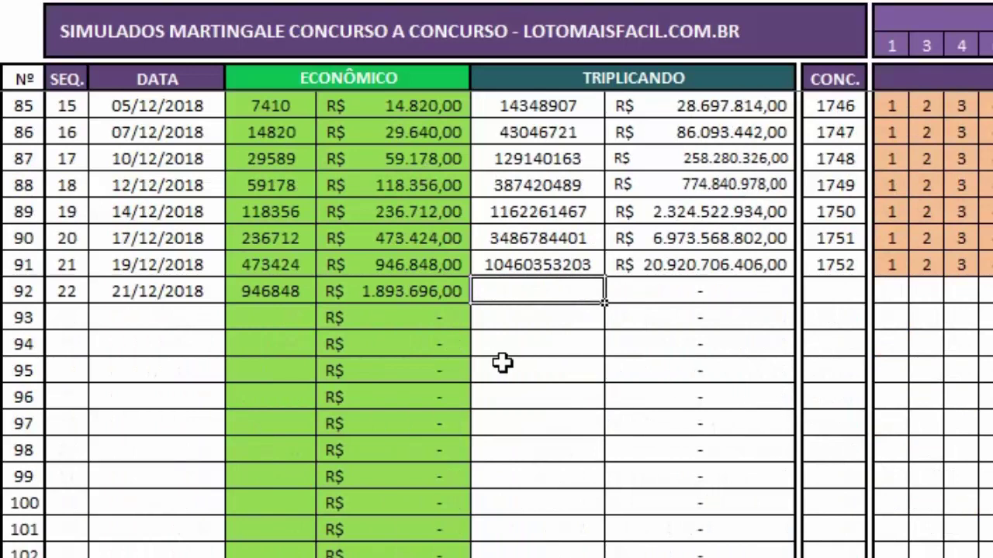
pyautogui.write('=')
pyautogui.click(591, 267)
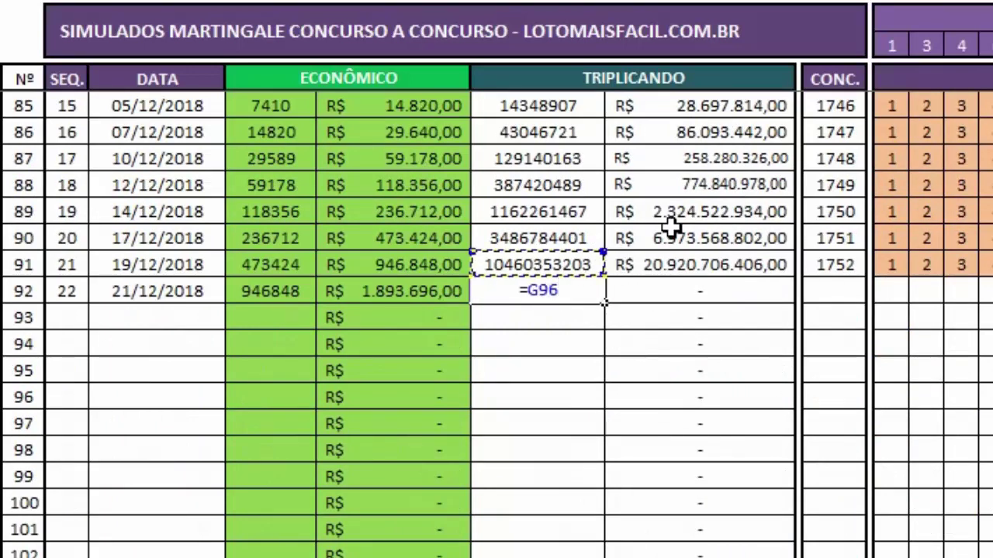
pyautogui.write('*3')
pyautogui.press('Return')
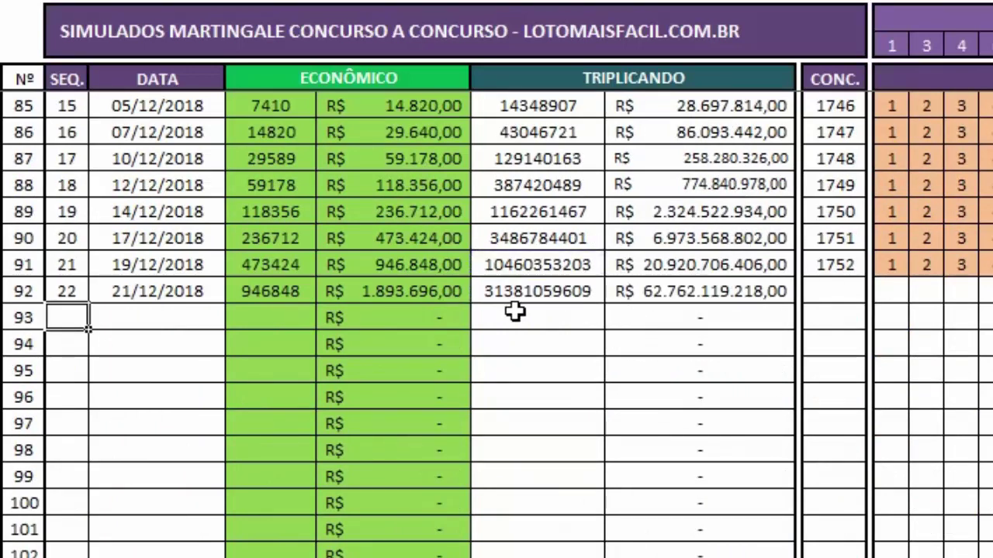
# Enter contest number 1753 in row 92 and fill its chosen numbers down from the contest 1752 row.
pyautogui.click(835, 289)
pyautogui.write('1753')
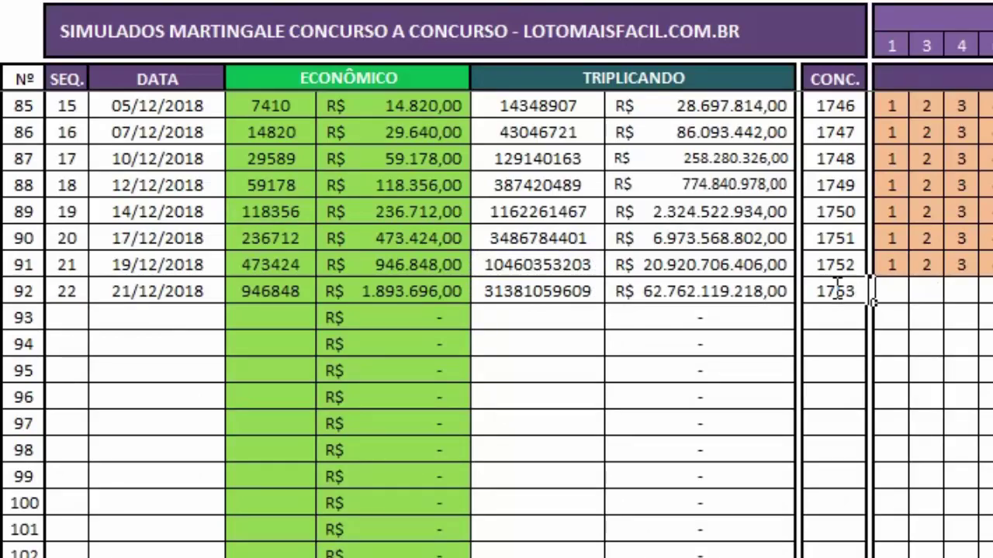
pyautogui.press('Tab')
pyautogui.moveTo(860, 268); pyautogui.dragTo(992, 264)
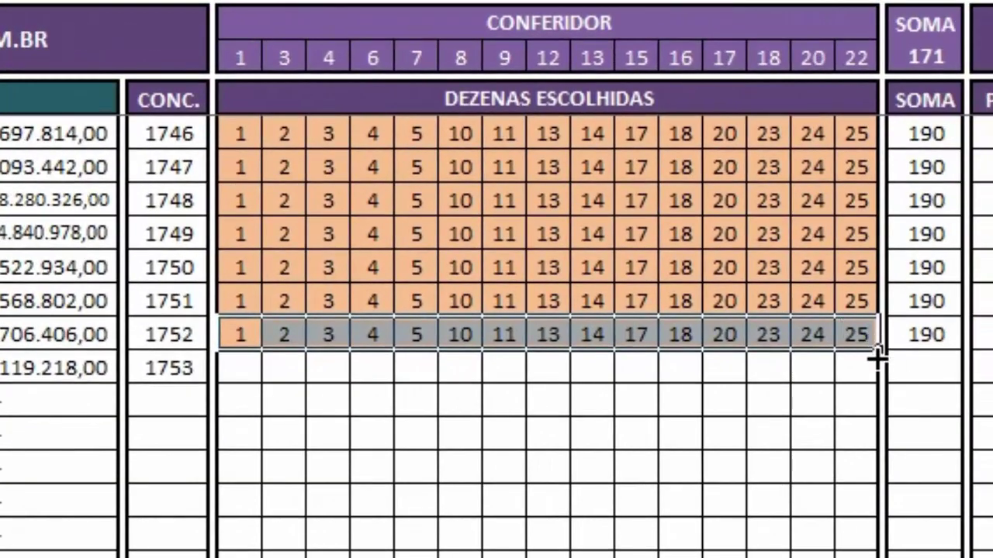
pyautogui.moveTo(877, 357); pyautogui.dragTo(876, 380)
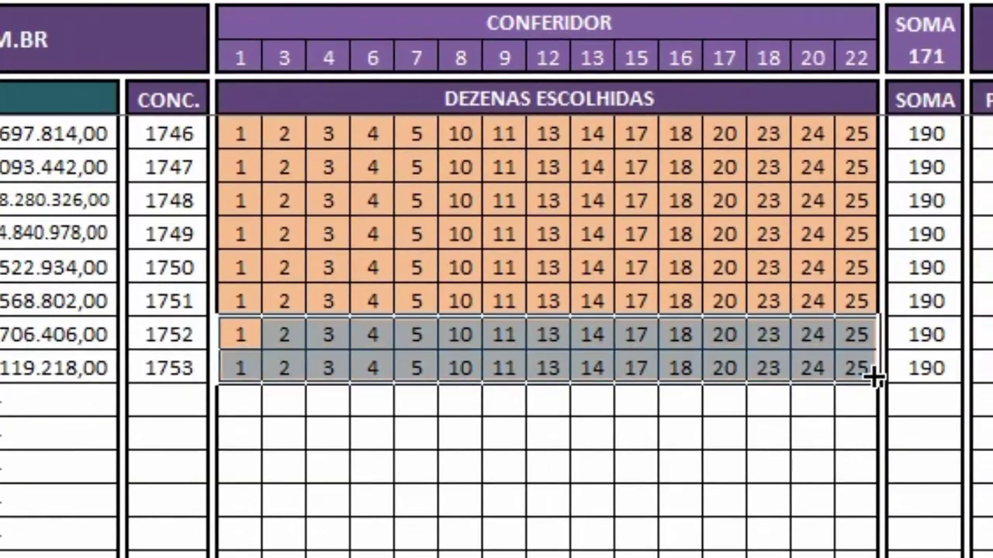
pyautogui.click(982, 333)
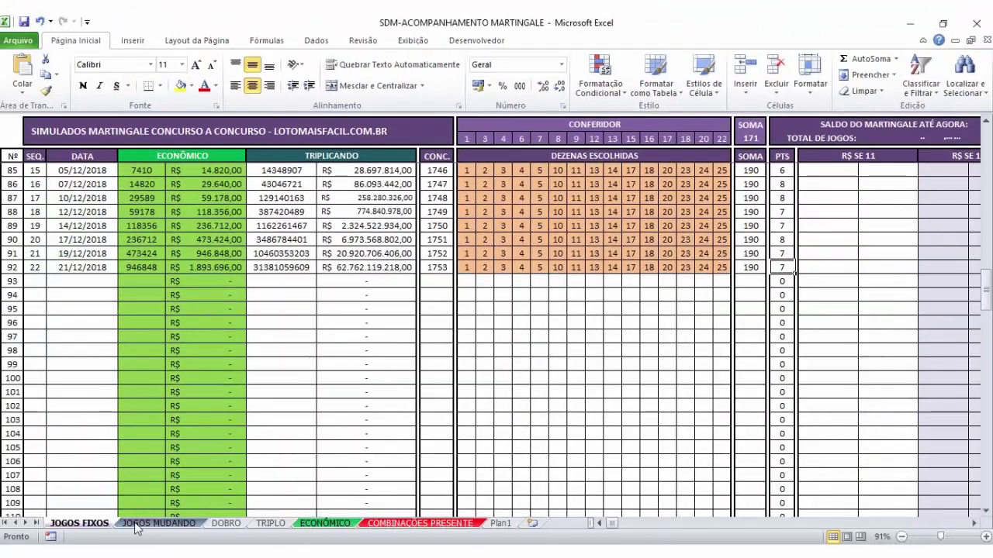
# Copy the 15 CONFERIDOR numbers from JOGOS FIXOS and paste them as values into the CONFERIDOR row of JOGOS MUDANDO.
pyautogui.click(138, 524)
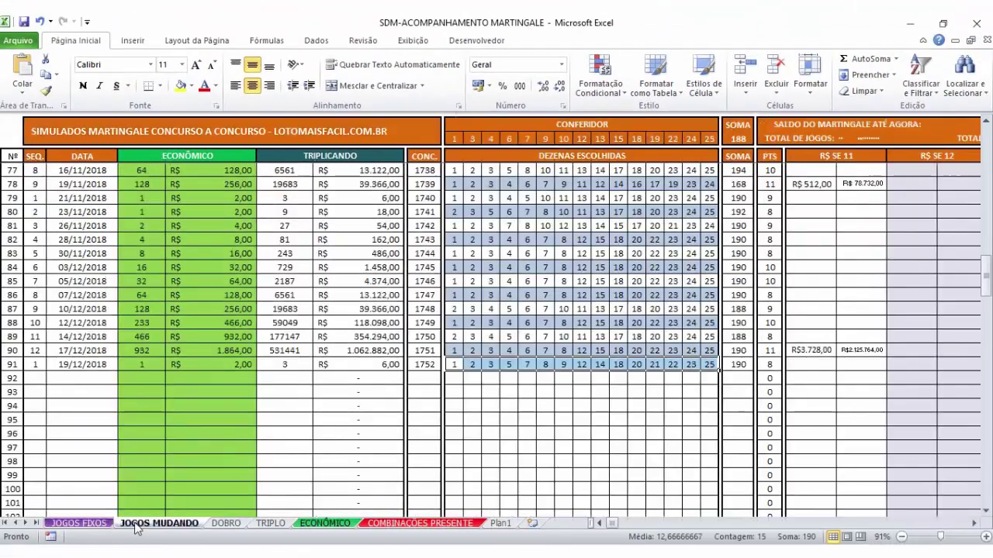
pyautogui.click(79, 524)
pyautogui.moveTo(487, 138); pyautogui.dragTo(721, 138)
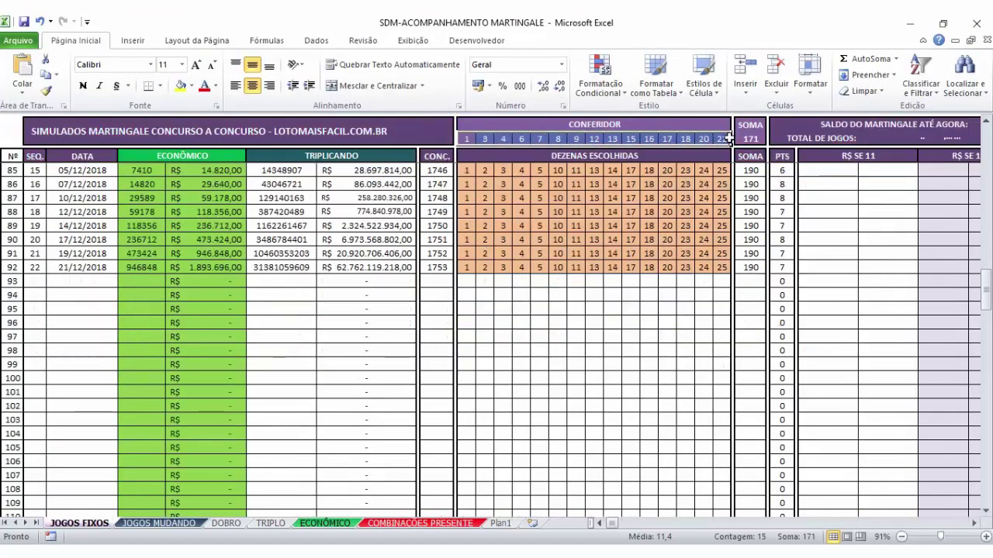
pyautogui.hotkey('ctrl', 'c')
pyautogui.click(130, 524)
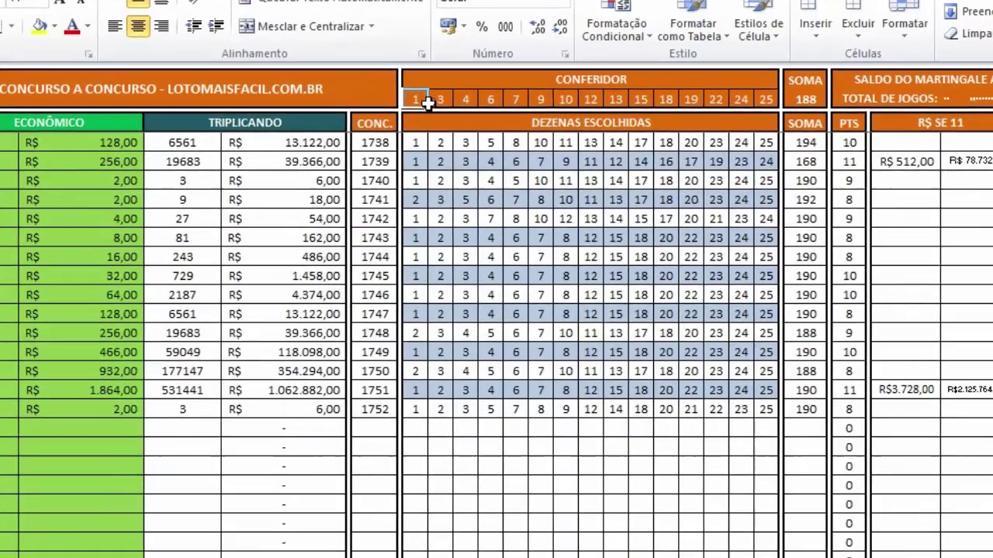
pyautogui.rightClick(452, 137)
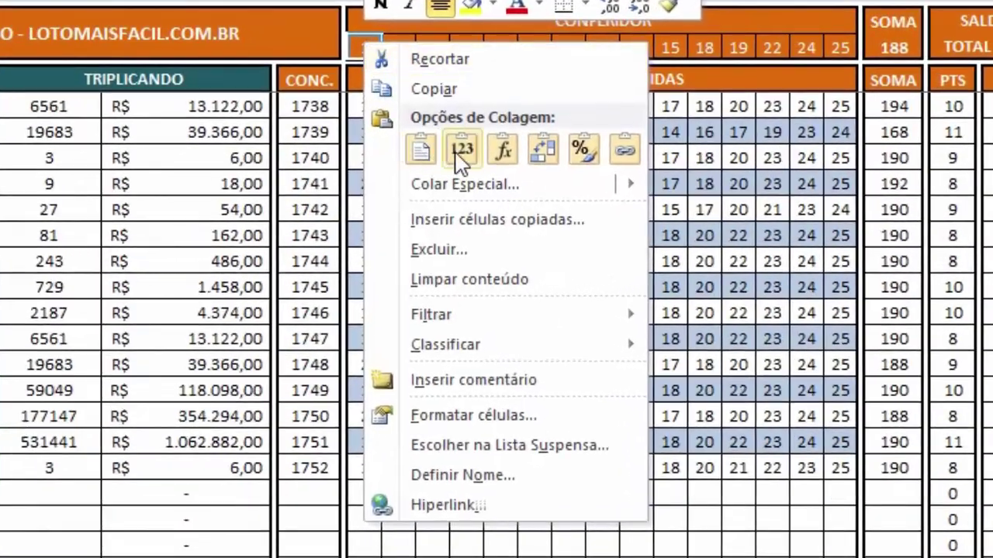
pyautogui.click(454, 151)
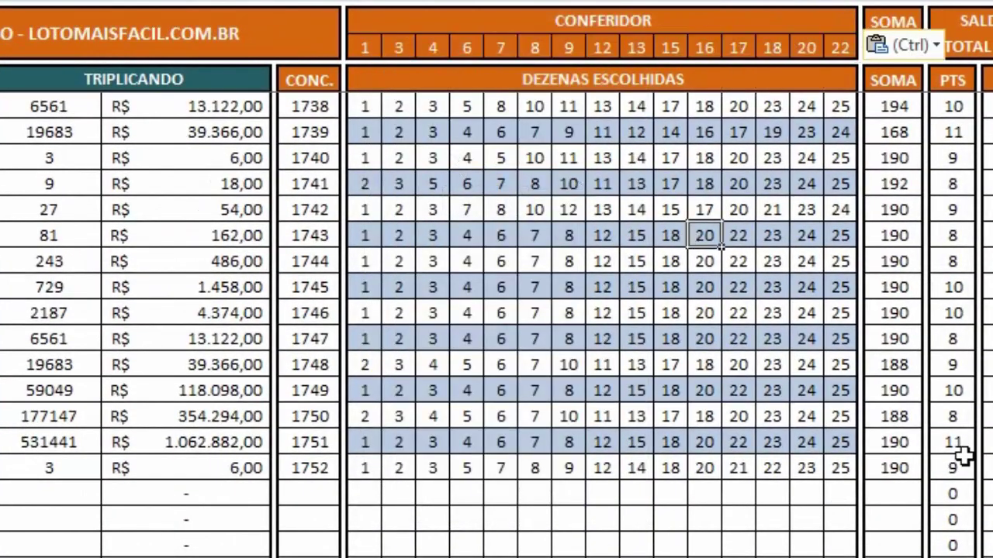
pyautogui.click(960, 483)
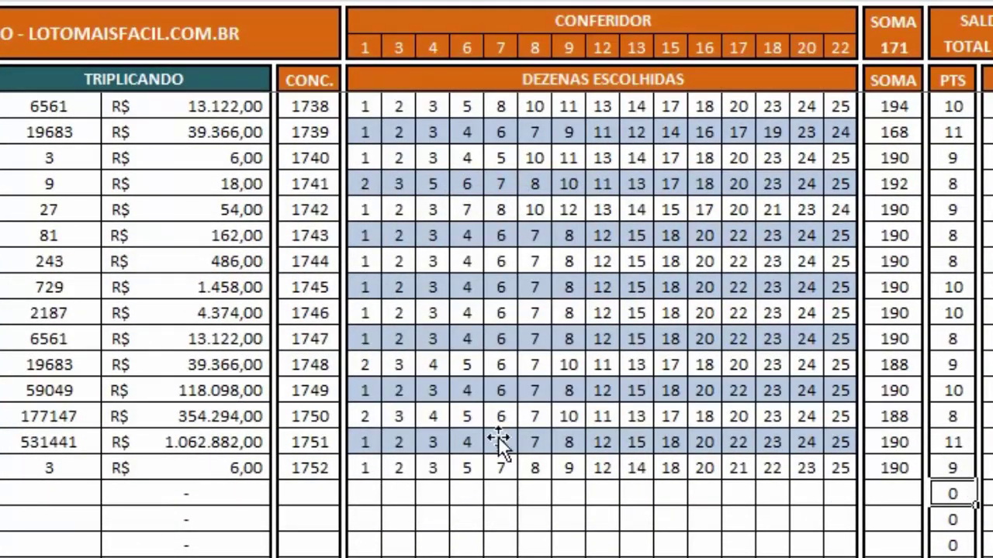
# Start row 92 of JOGOS MUDANDO with sequence 2, date 21/12/2018 and an ECONÔMICO quantity of 1.
pyautogui.moveTo(370, 469); pyautogui.dragTo(370, 439)
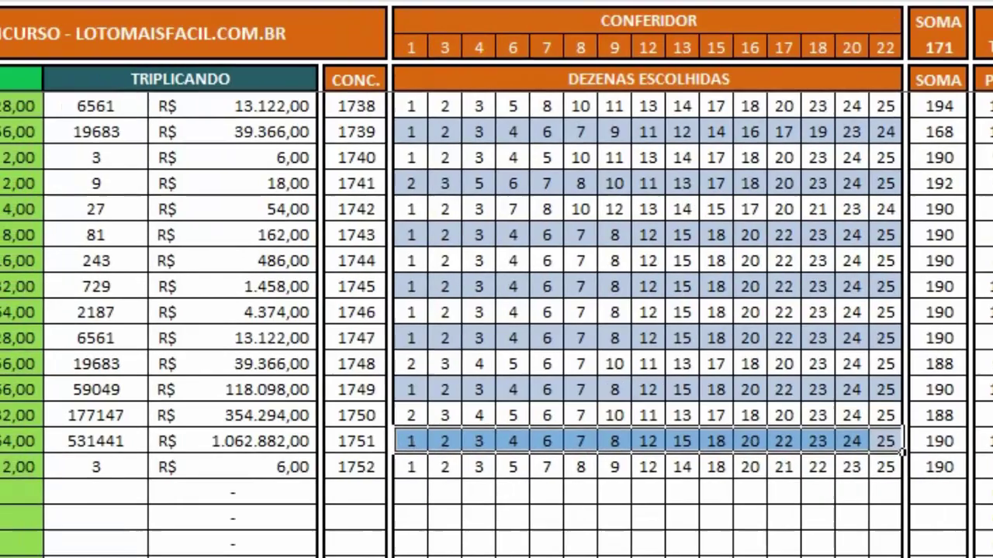
pyautogui.press('Return')
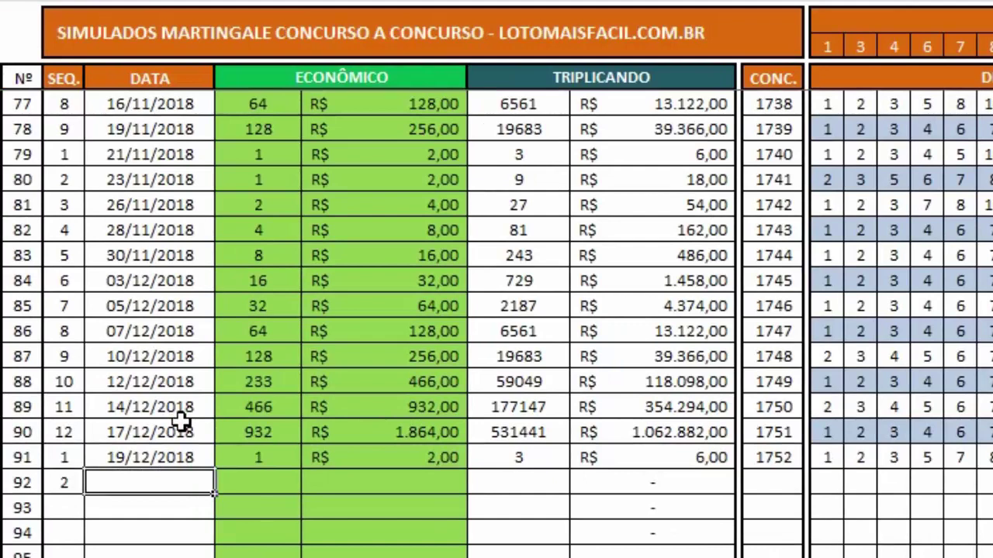
pyautogui.write('21/12/201')
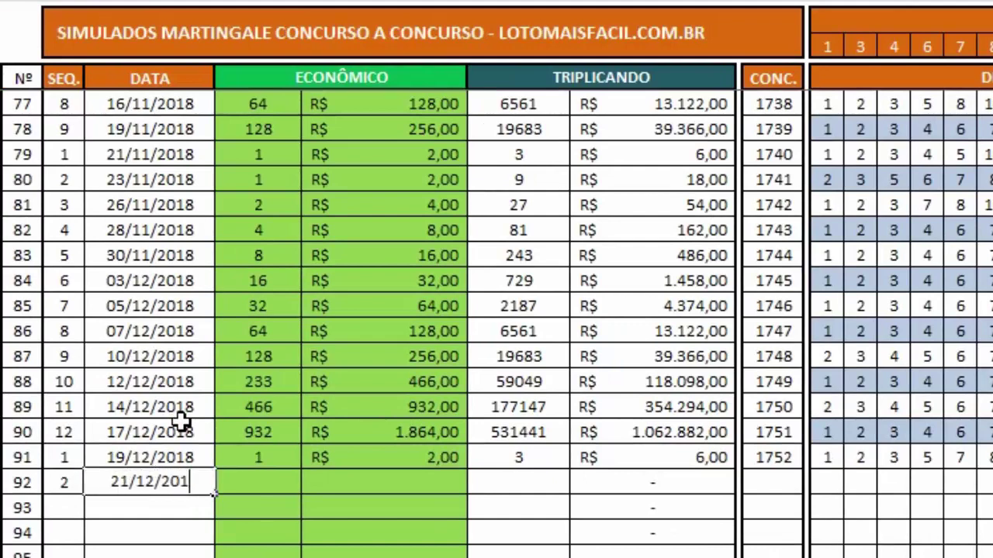
pyautogui.write('8')
pyautogui.press('Tab')
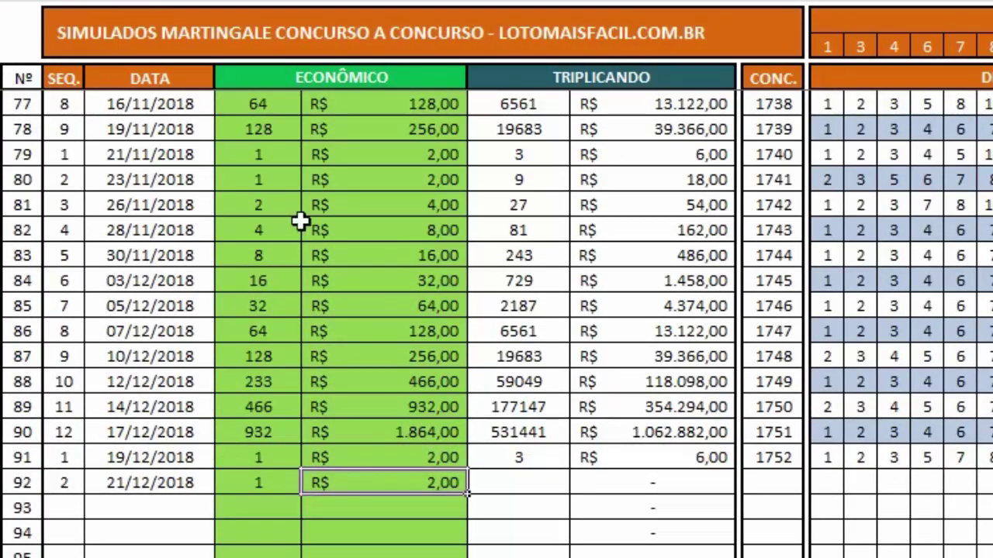
pyautogui.moveTo(278, 152); pyautogui.dragTo(290, 434)
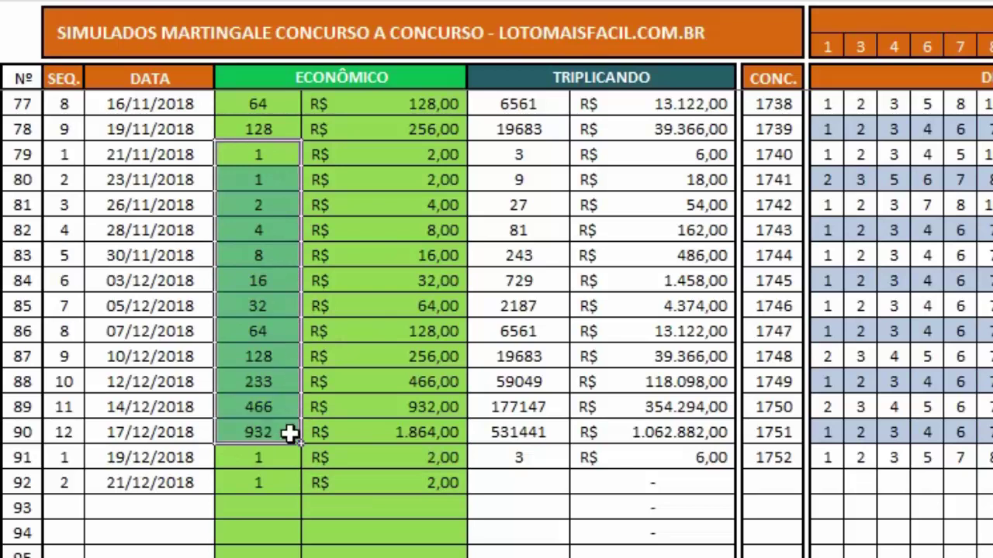
pyautogui.moveTo(269, 159); pyautogui.dragTo(248, 354)
pyautogui.click(243, 377)
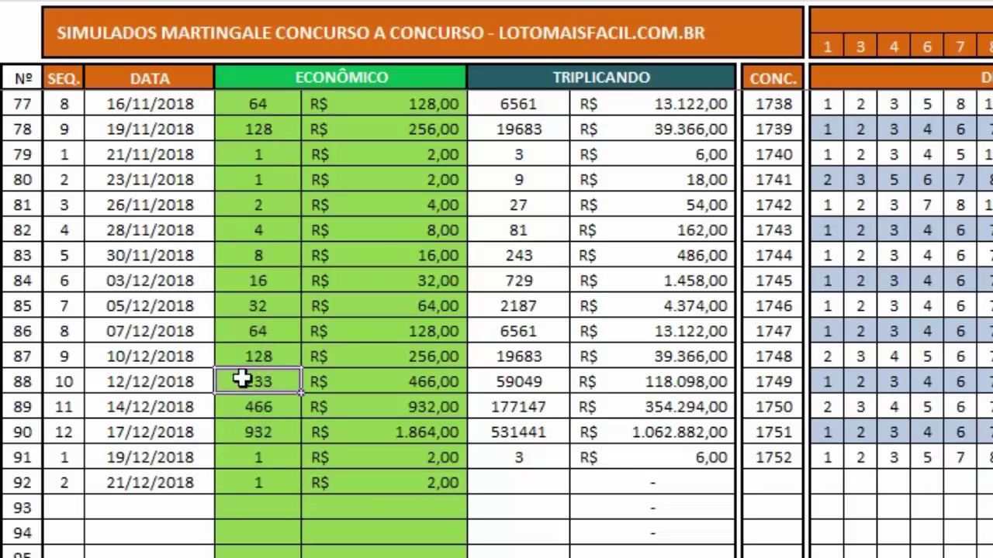
# Calculate the TRIPLICANDO quantity of row 92 in JOGOS MUDANDO as triple the one above, using =G96*3.
pyautogui.click(511, 483)
pyautogui.write('=')
pyautogui.press('Up')
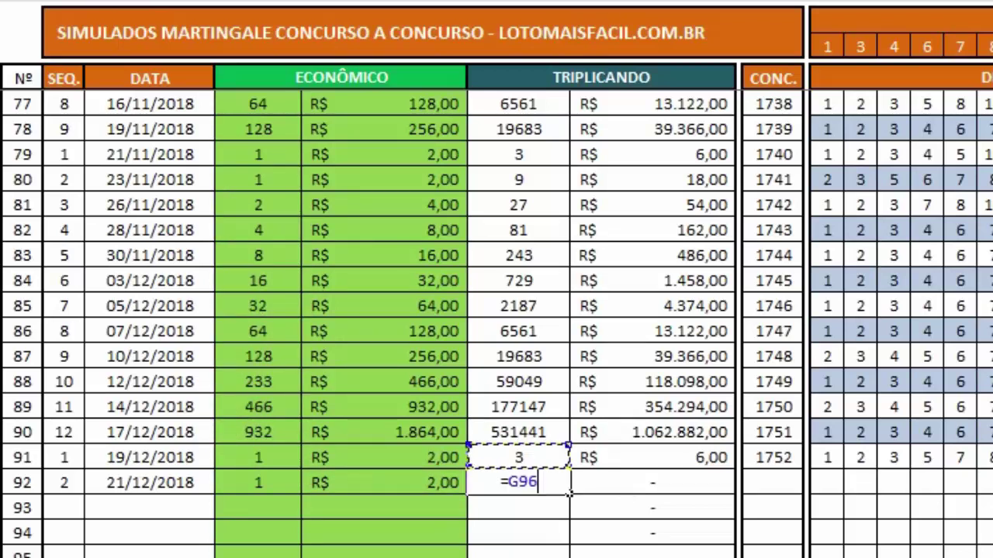
pyautogui.write('*3')
pyautogui.press('Tab')
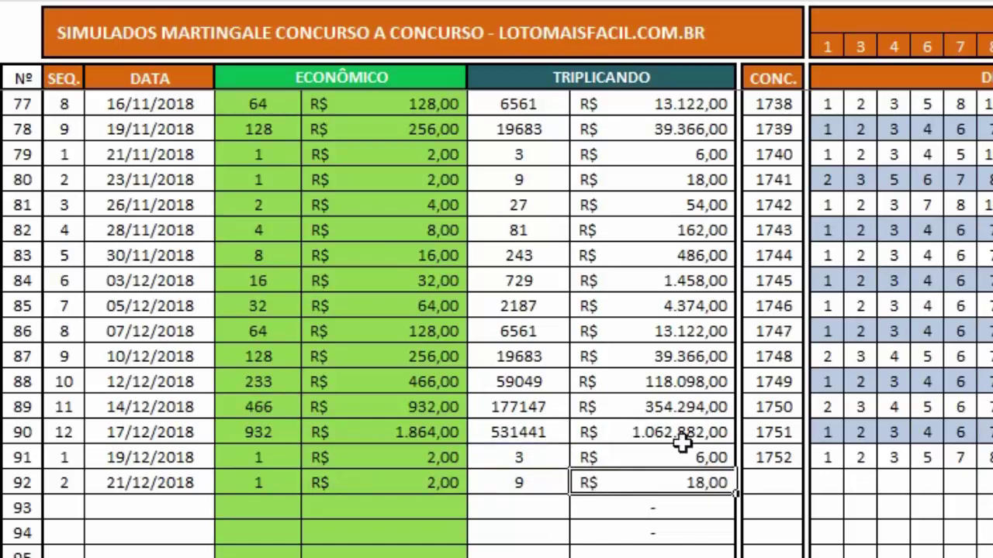
# Enter contest number 1753 in row 92 and copy the 15 chosen numbers from the contest 1752 row into it.
pyautogui.click(777, 484)
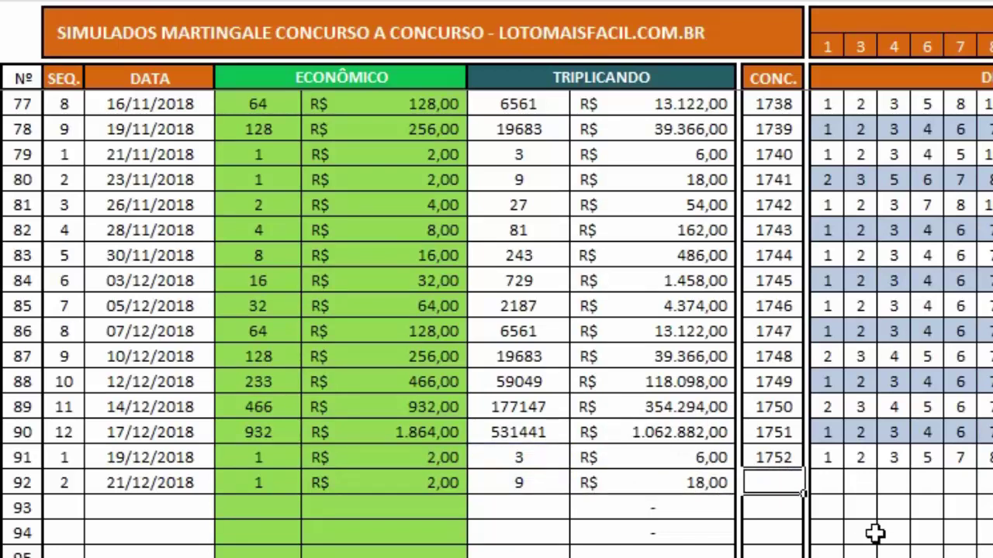
pyautogui.write('1753')
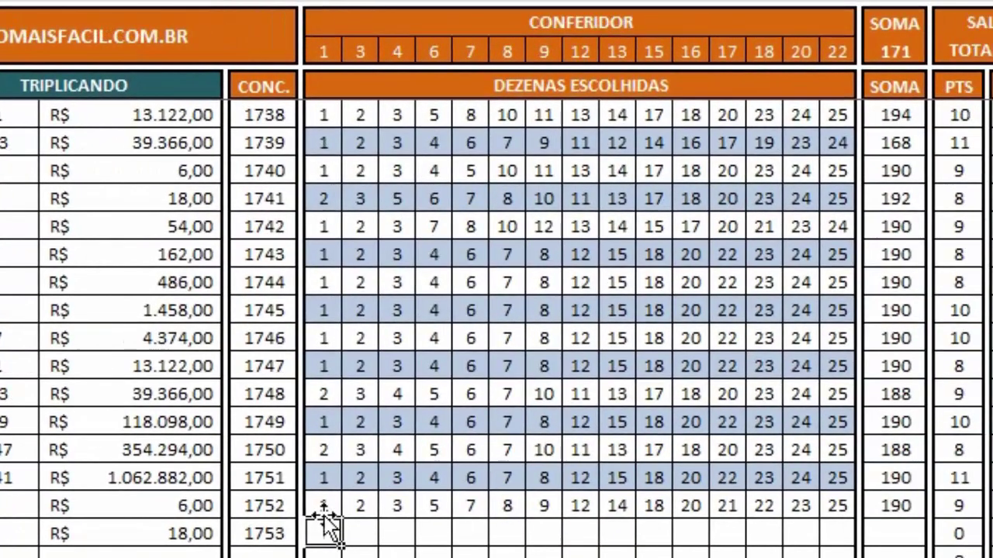
pyautogui.moveTo(827, 462); pyautogui.dragTo(992, 489)
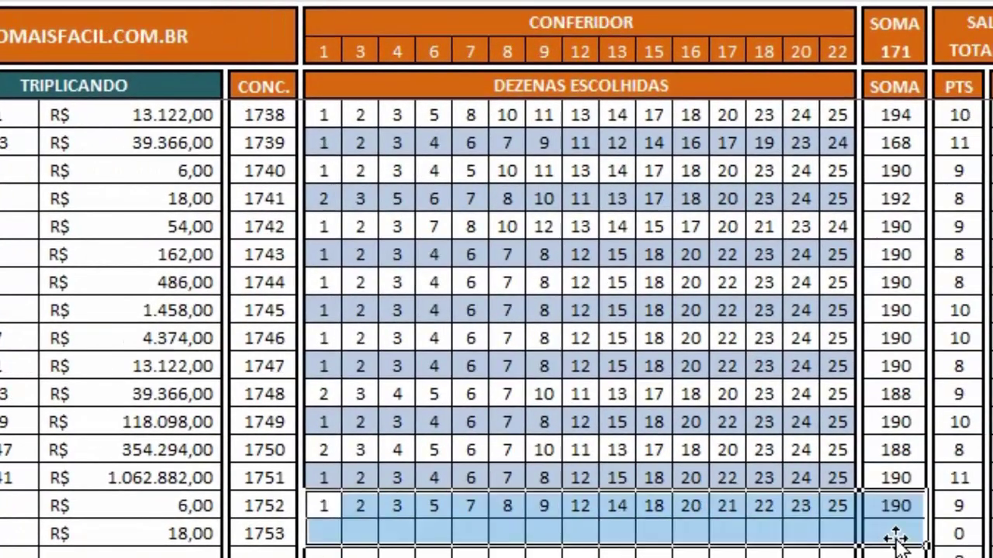
pyautogui.moveTo(896, 539); pyautogui.dragTo(825, 496)
pyautogui.hotkey('ctrl', 'c')
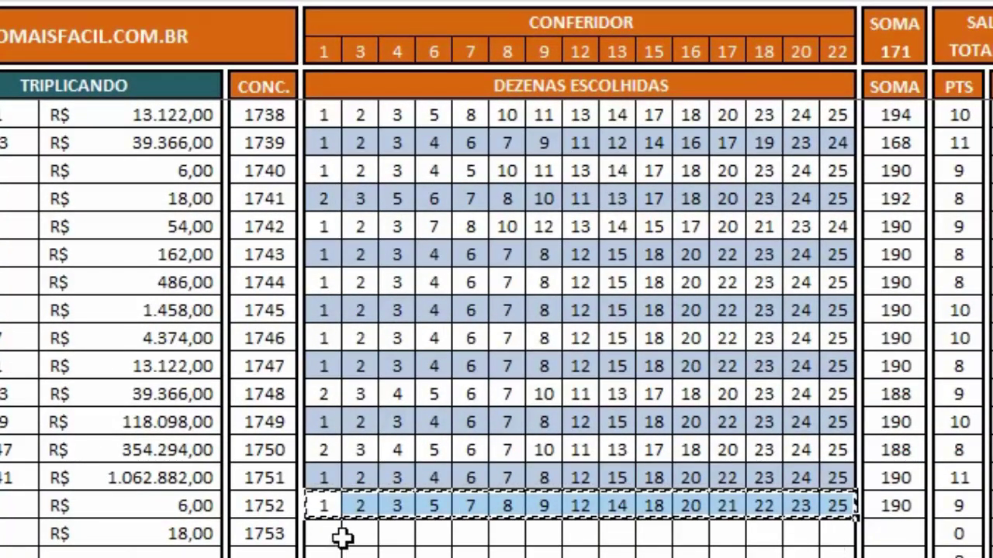
pyautogui.rightClick(341, 537)
pyautogui.click(401, 127)
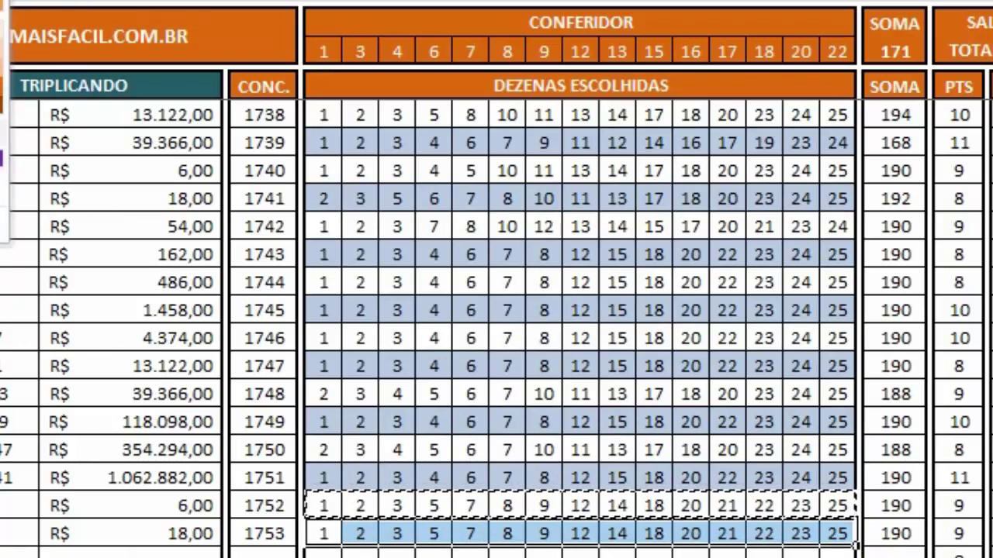
# Shade the 15 chosen numbers of contest 1753 in the same light blue as the contest 1751 row.
pyautogui.press('Return')
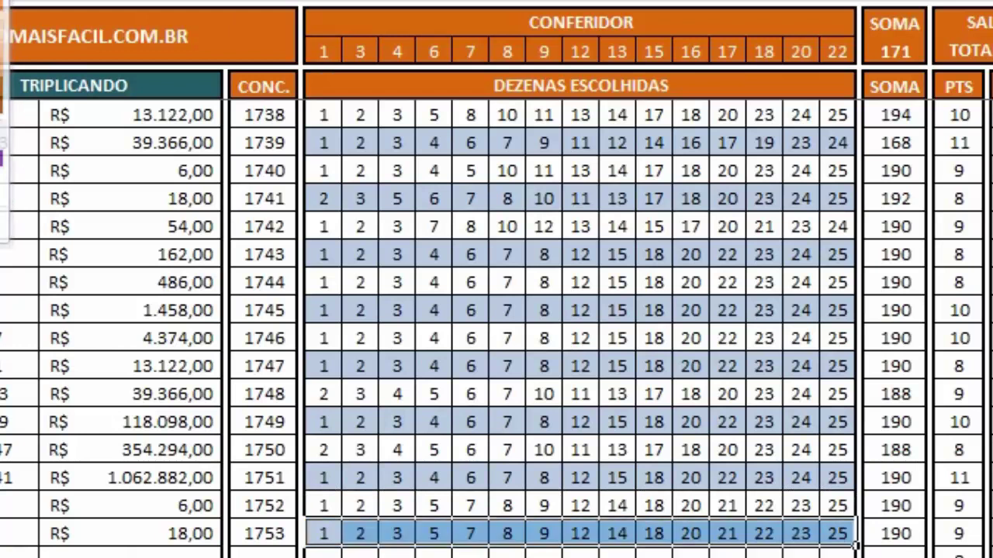
pyautogui.click(371, 475)
pyautogui.moveTo(324, 535); pyautogui.dragTo(848, 536)
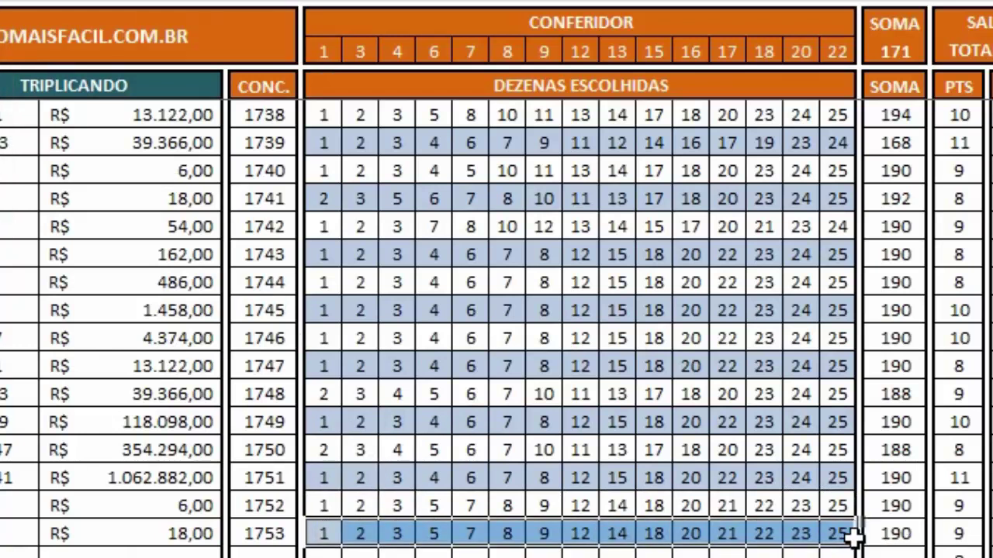
pyautogui.click(836, 533)
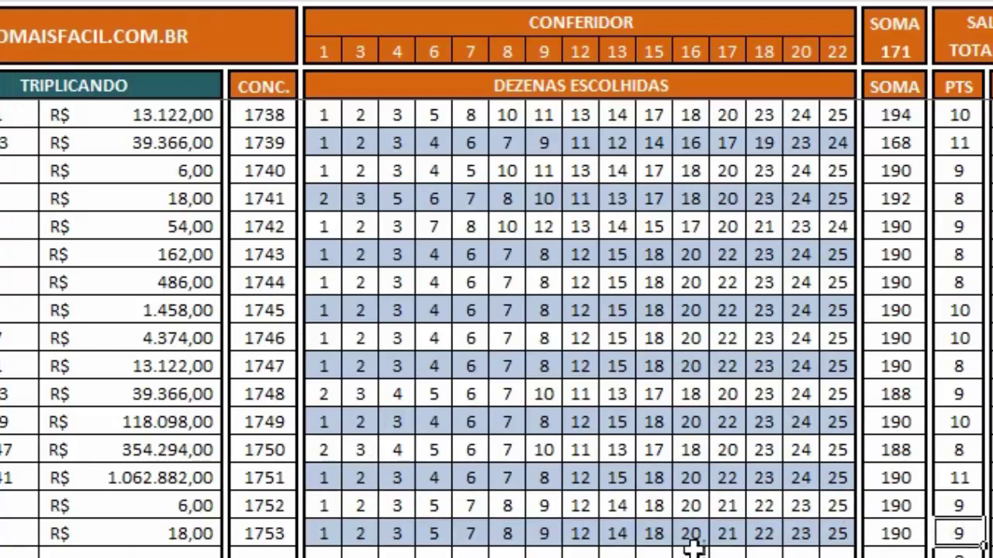
pyautogui.click(884, 533)
pyautogui.click(960, 496)
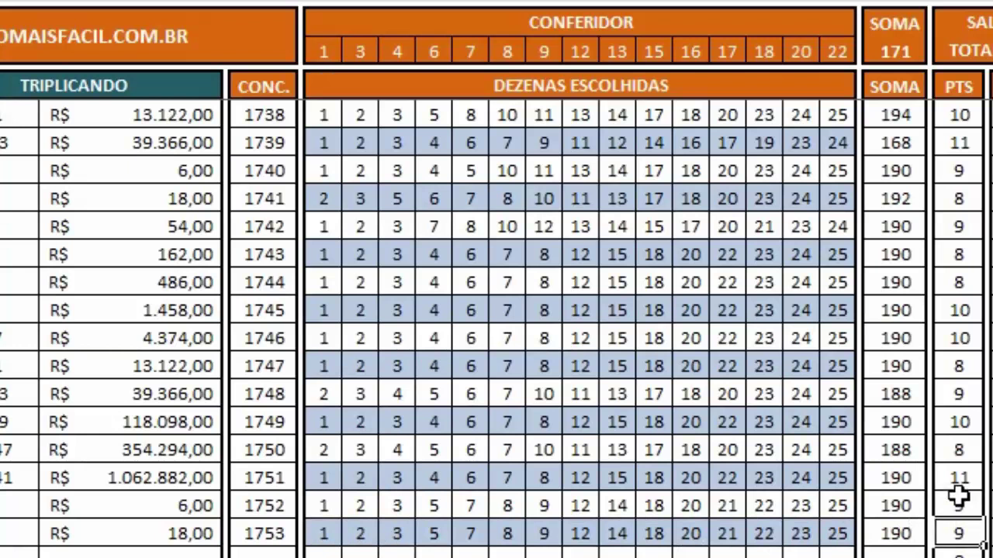